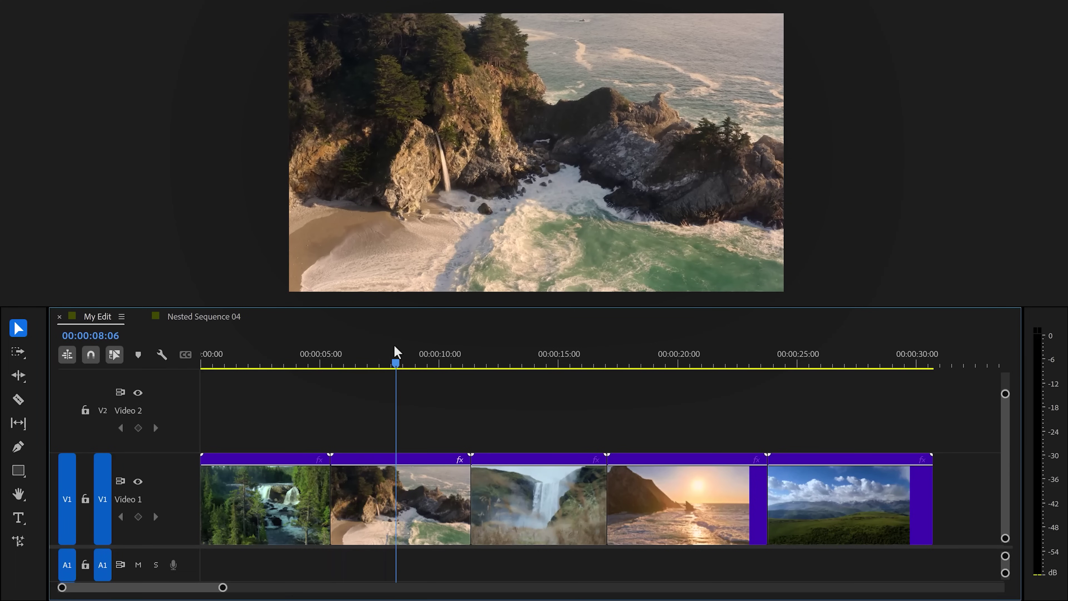
Step: Cool the coastline clip's temperature and raise its contrast and highlights in Lumetri Color
{"action": "left_click", "coordinate": [377, 498]}
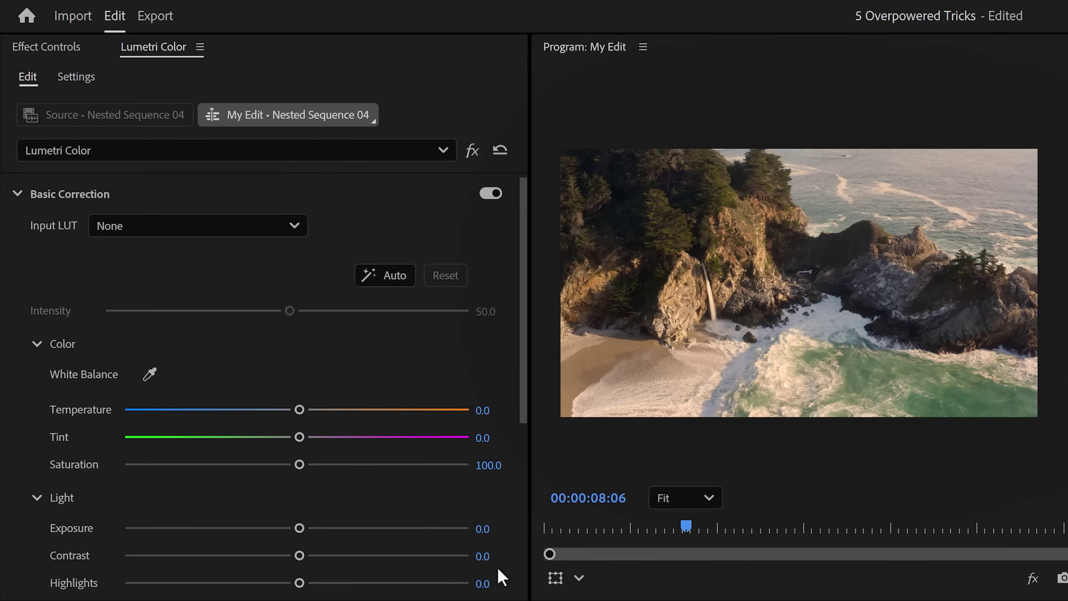
{"action": "left_click_drag", "start_coordinate": [300, 410], "coordinate": [239, 418]}
{"action": "left_click_drag", "start_coordinate": [302, 557], "coordinate": [361, 557]}
{"action": "left_click_drag", "start_coordinate": [299, 583], "coordinate": [339, 584]}
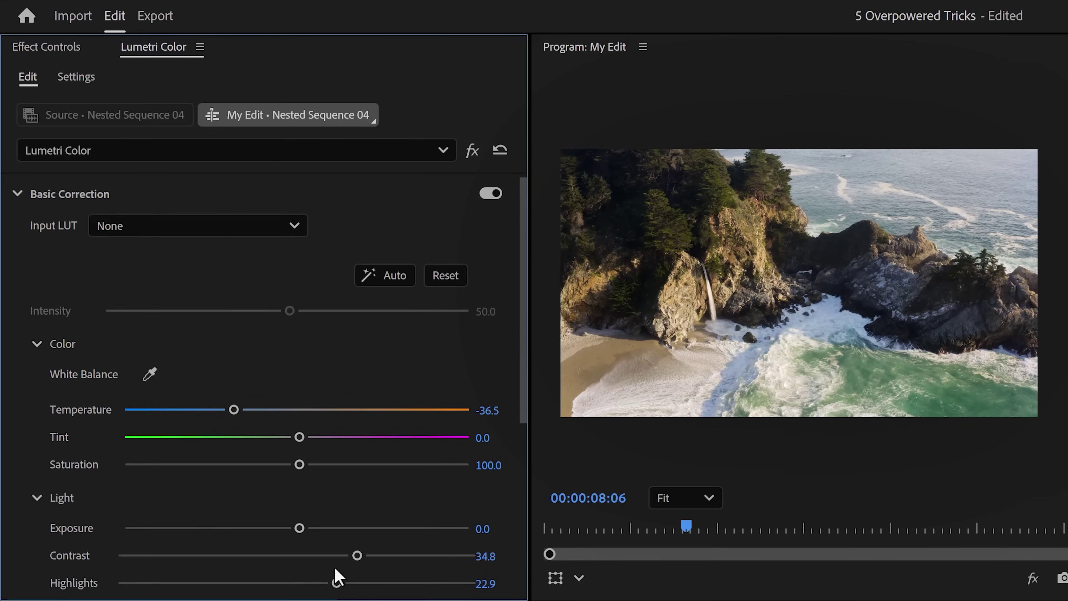
Step: Toggle Basic Correction to check the grade, then switch the Program monitor to Comparison View
{"action": "left_click", "coordinate": [491, 194]}
{"action": "left_click", "coordinate": [491, 194]}
{"action": "left_click", "coordinate": [491, 195]}
{"action": "left_click", "coordinate": [491, 194]}
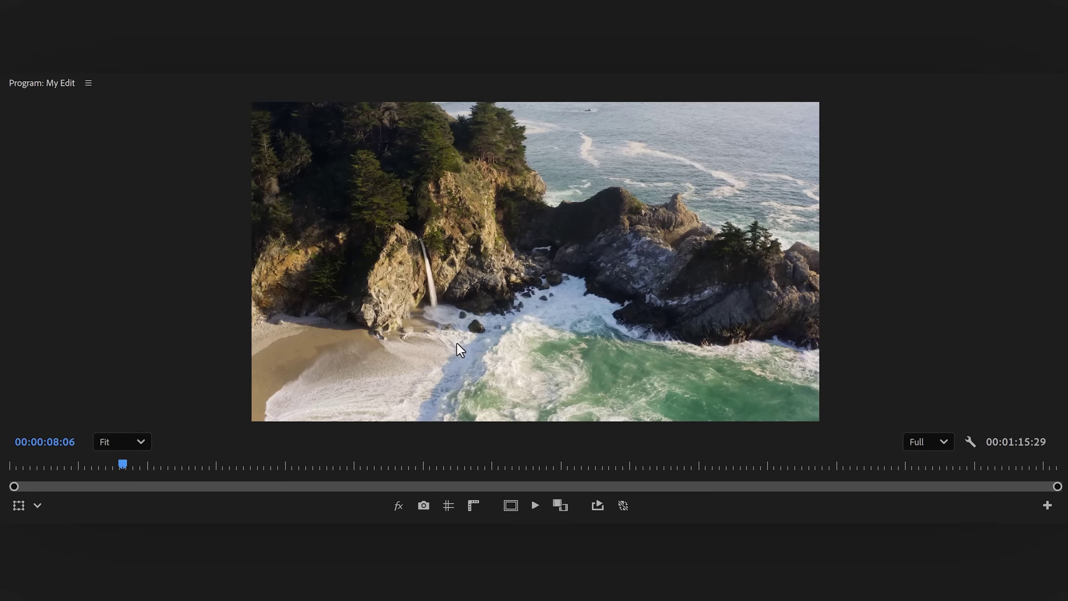
{"action": "left_click", "coordinate": [460, 350]}
{"action": "left_click", "coordinate": [562, 505]}
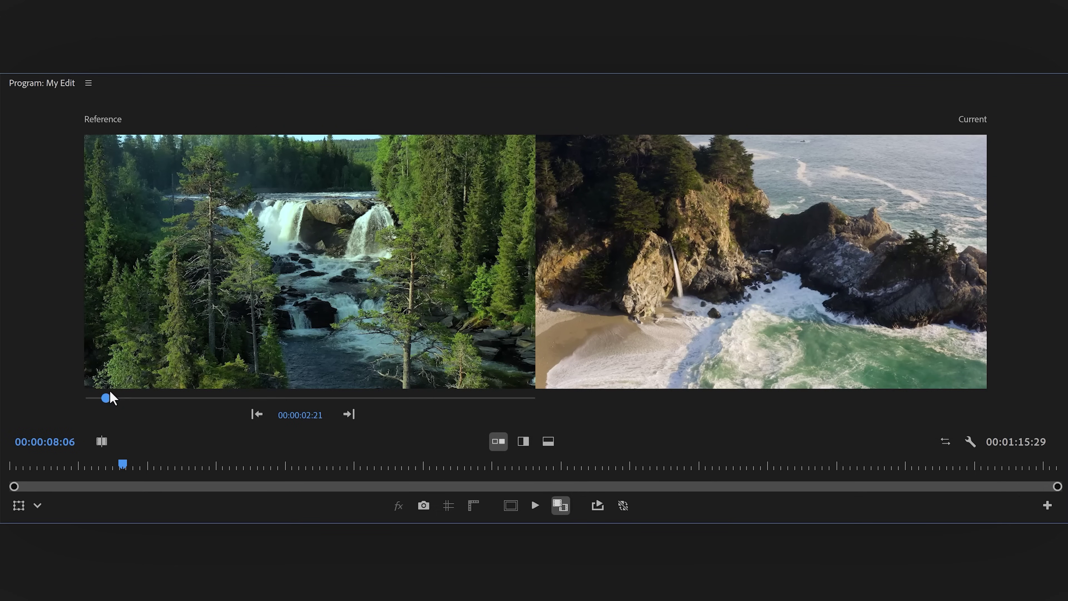
Step: Scrub the Reference slider and return the playhead to the forest waterfall clip at 00:00:03:09
{"action": "left_click_drag", "start_coordinate": [107, 396], "coordinate": [136, 398]}
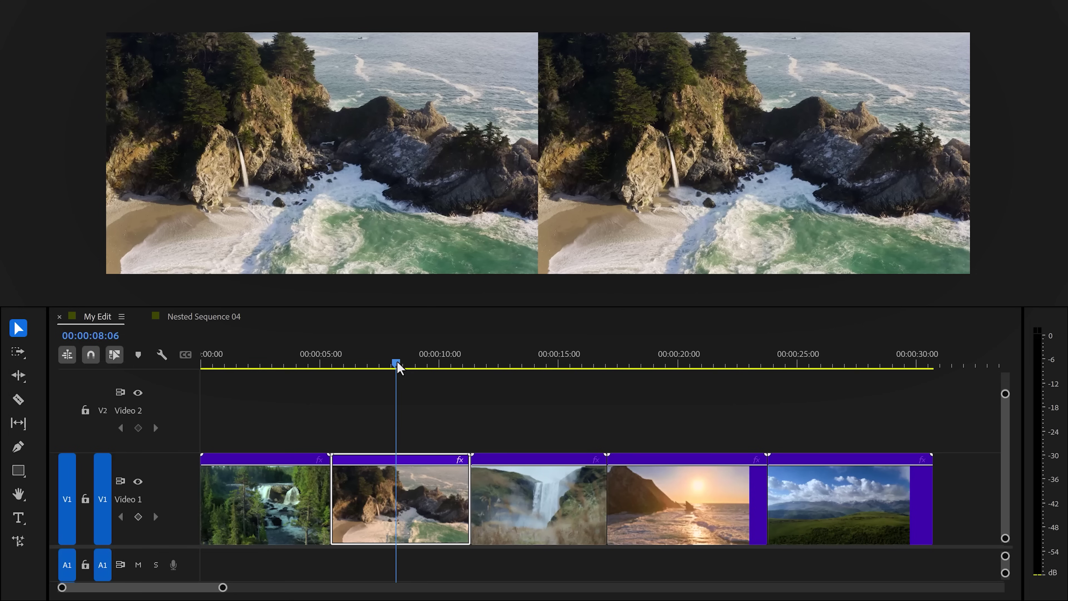
{"action": "left_click_drag", "start_coordinate": [397, 363], "coordinate": [283, 370]}
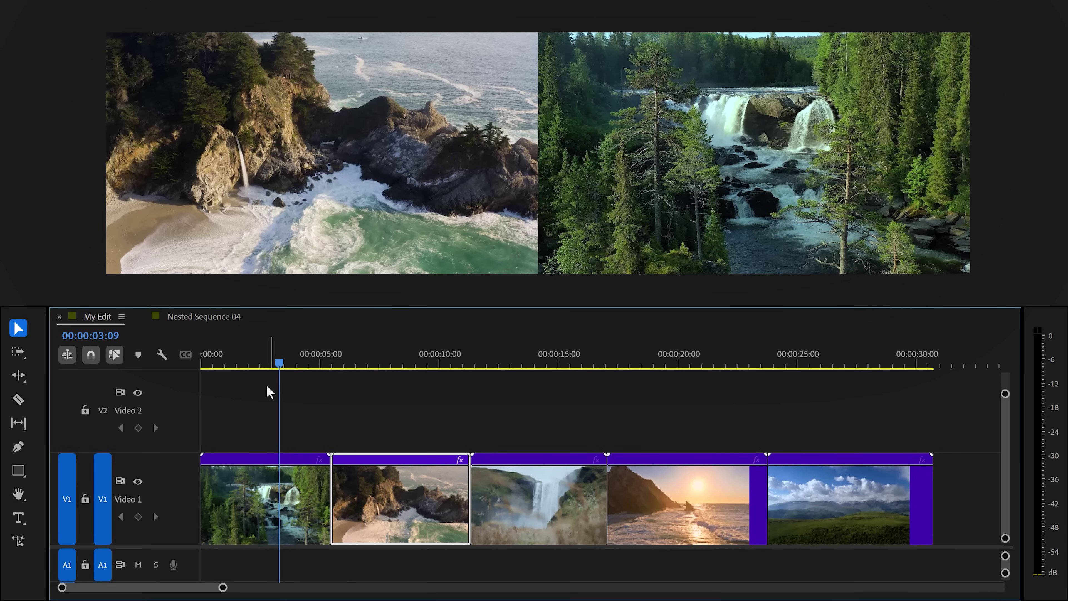
Step: Warm the forest waterfall clip to Temperature about 40.5 and Tint -3.1
{"action": "left_click", "coordinate": [231, 485]}
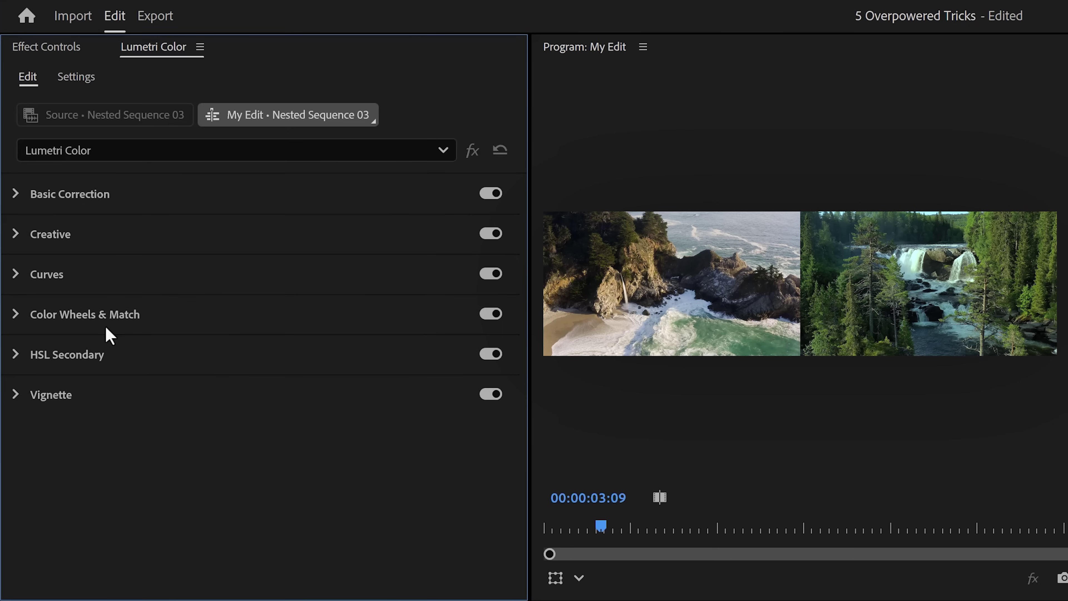
{"action": "left_click", "coordinate": [28, 325]}
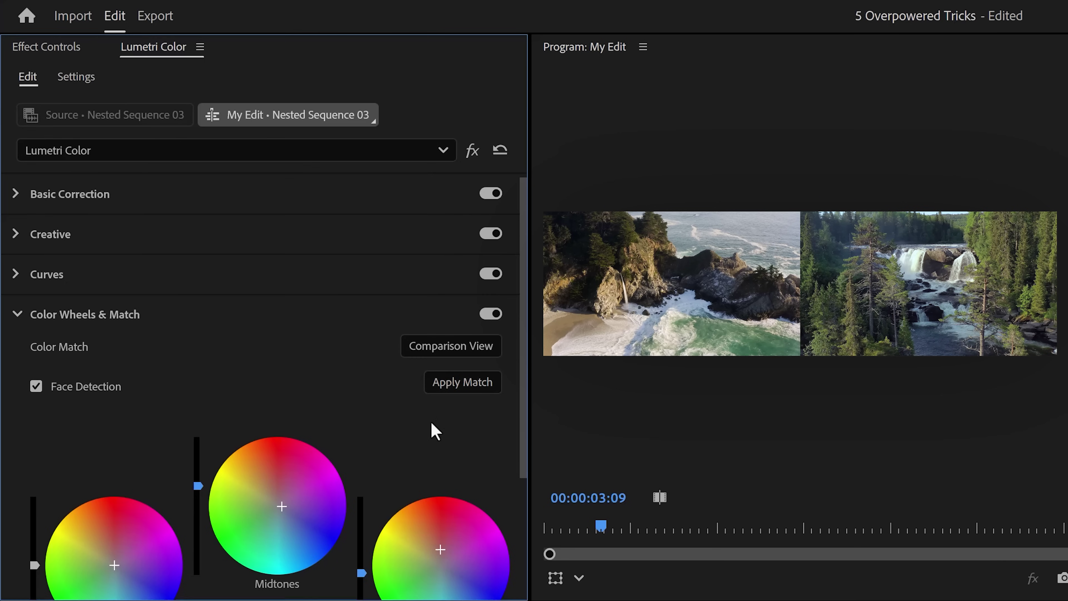
{"action": "left_click", "coordinate": [17, 195]}
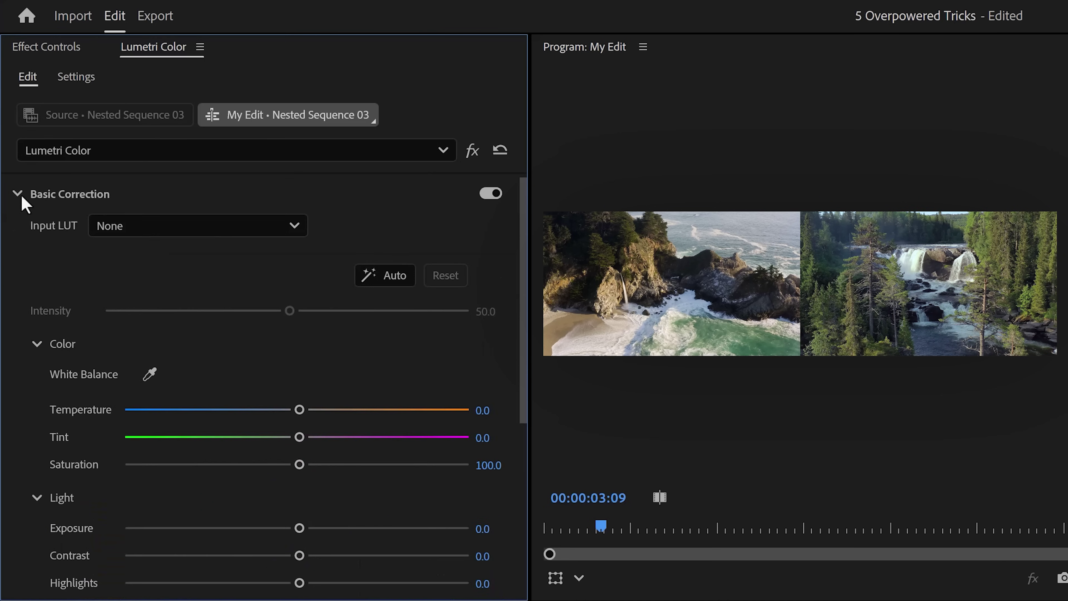
{"action": "left_click_drag", "start_coordinate": [300, 411], "coordinate": [367, 410]}
{"action": "left_click_drag", "start_coordinate": [300, 438], "coordinate": [296, 440]}
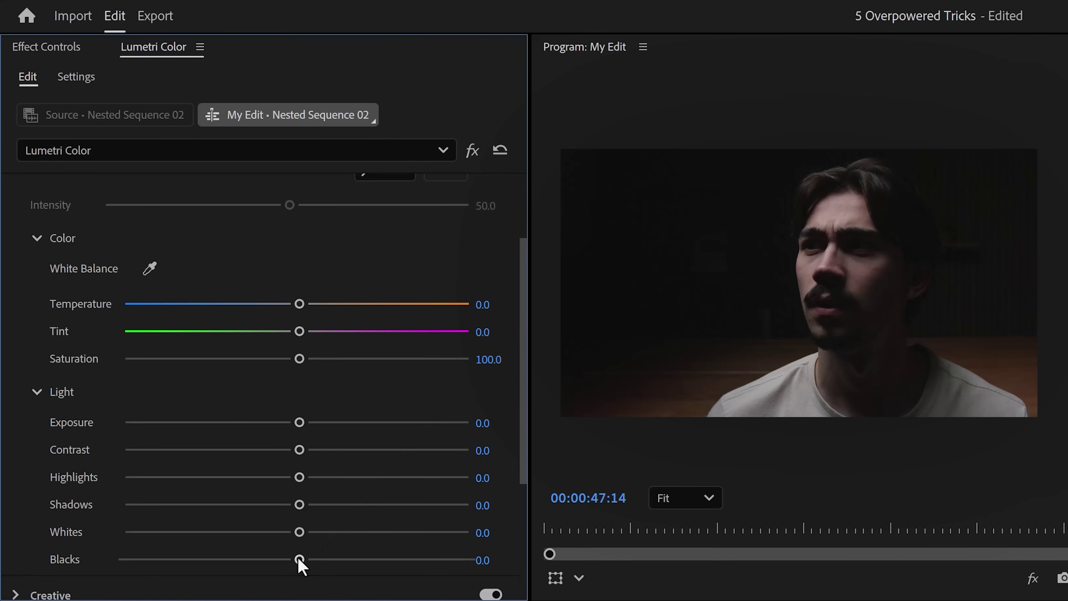
Step: Raise the portrait clip's Shadows to 62.0 in Lumetri Basic Correction
{"action": "mouse_move", "coordinate": [298, 560]}
{"action": "left_mouse_down"}
{"action": "mouse_move", "coordinate": [273, 560]}
{"action": "mouse_move", "coordinate": [304, 560]}
{"action": "left_mouse_up"}
{"action": "left_click_drag", "start_coordinate": [300, 505], "coordinate": [359, 522]}
{"action": "double_click", "coordinate": [373, 513]}
{"action": "left_click", "coordinate": [324, 506]}
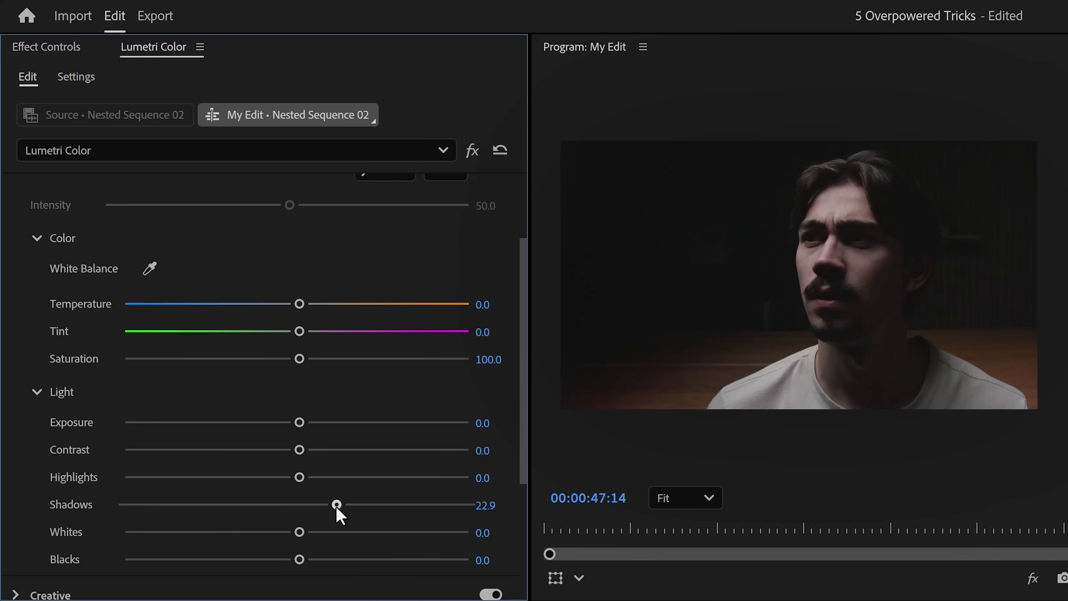
{"action": "left_click_drag", "start_coordinate": [340, 508], "coordinate": [405, 506]}
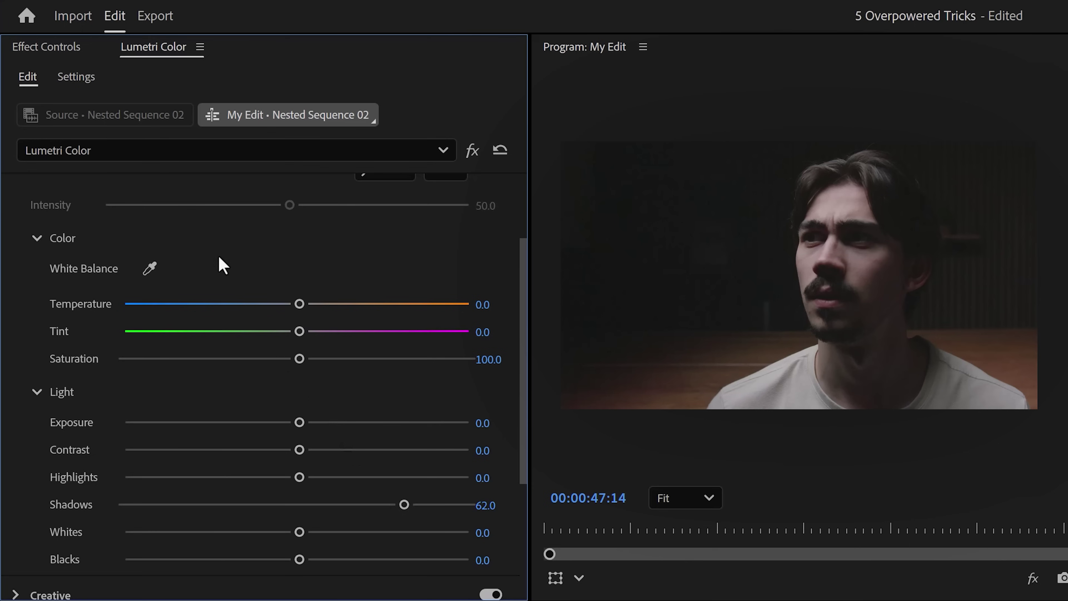
Step: Draw a closed pen mask on Lumetri Color around the darker cheek of the man's face
{"action": "left_click", "coordinate": [72, 49]}
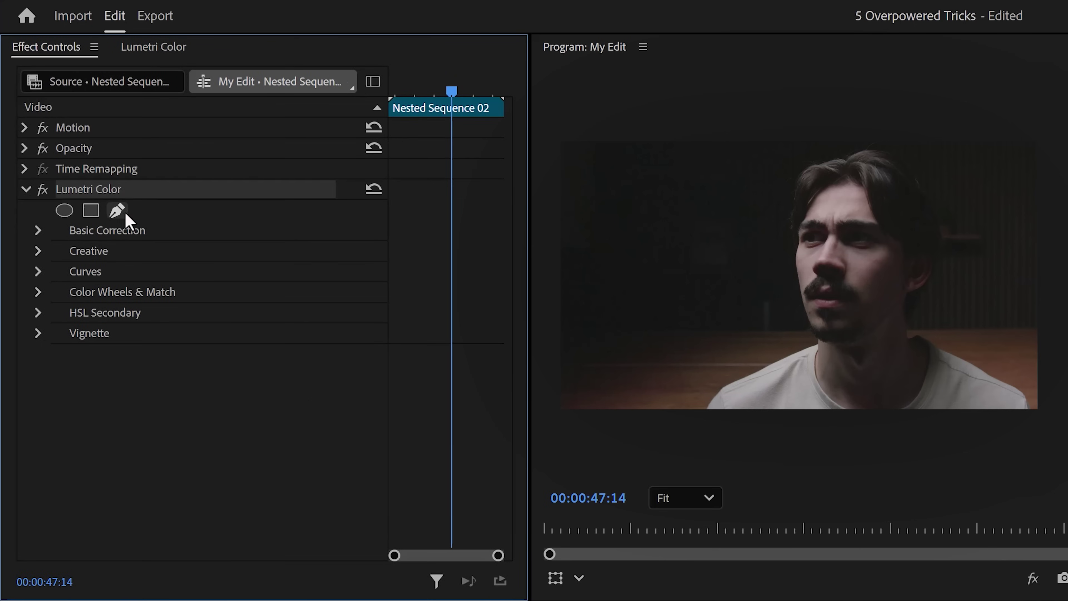
{"action": "left_click", "coordinate": [116, 210]}
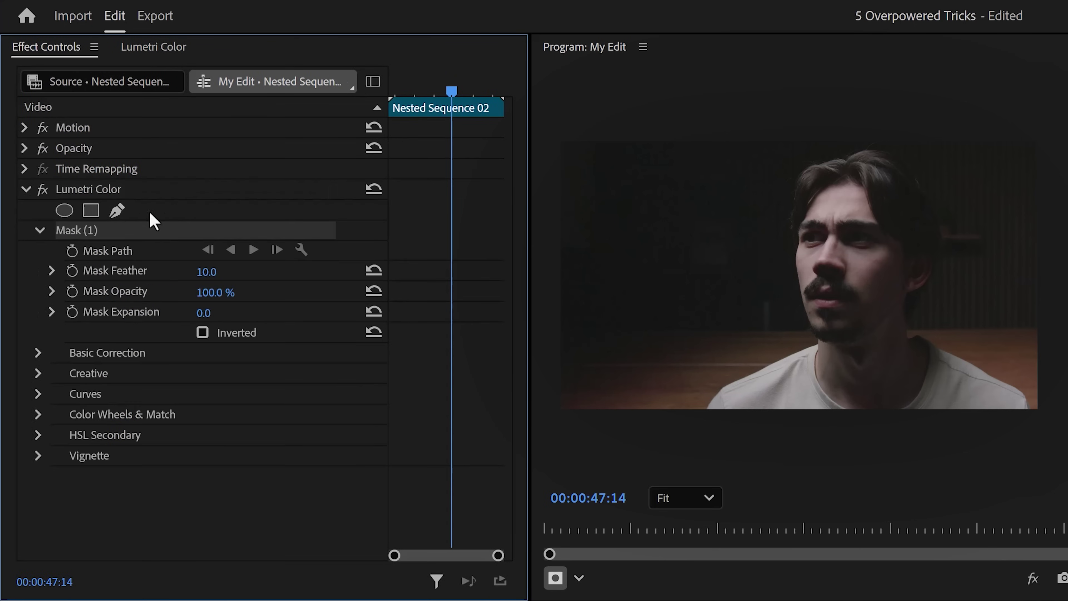
{"action": "left_click", "coordinate": [873, 394]}
{"action": "left_click", "coordinate": [852, 381]}
{"action": "left_click", "coordinate": [847, 361]}
{"action": "left_click", "coordinate": [841, 316]}
{"action": "left_click", "coordinate": [856, 273]}
{"action": "left_click", "coordinate": [869, 255]}
{"action": "left_click", "coordinate": [905, 220]}
{"action": "left_click", "coordinate": [933, 240]}
{"action": "left_click", "coordinate": [936, 254]}
{"action": "left_click", "coordinate": [931, 276]}
{"action": "left_click", "coordinate": [921, 303]}
{"action": "left_click", "coordinate": [912, 322]}
{"action": "left_click", "coordinate": [912, 336]}
{"action": "left_click", "coordinate": [914, 355]}
{"action": "left_click", "coordinate": [913, 378]}
{"action": "left_click", "coordinate": [898, 393]}
{"action": "left_click", "coordinate": [873, 394]}
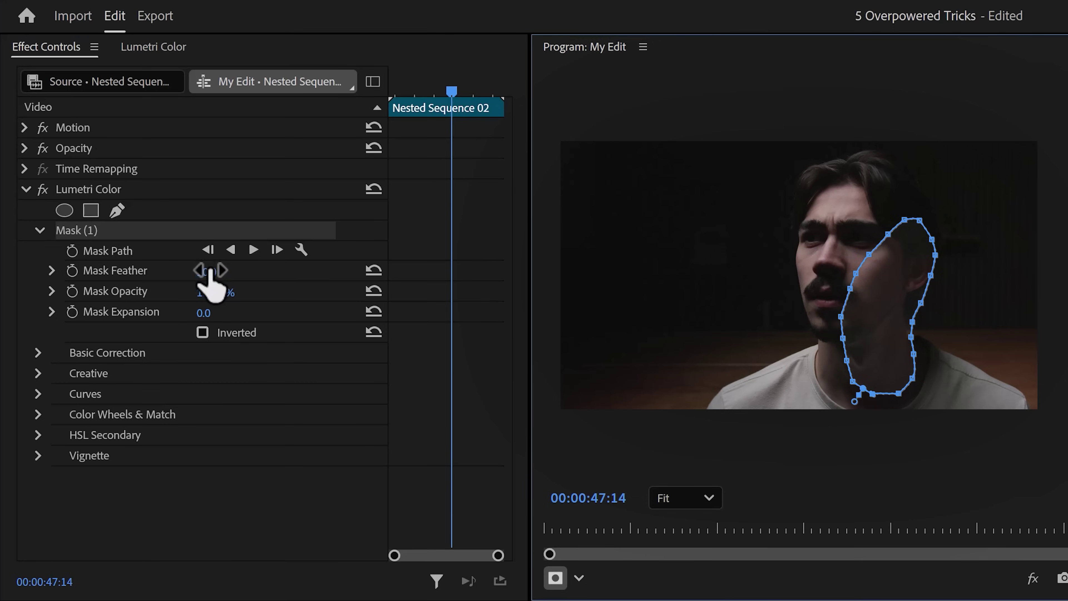
Step: Increase the mask feather, shift it over the cheek and fine-tune the masked Shadows
{"action": "left_click_drag", "start_coordinate": [210, 272], "coordinate": [263, 272]}
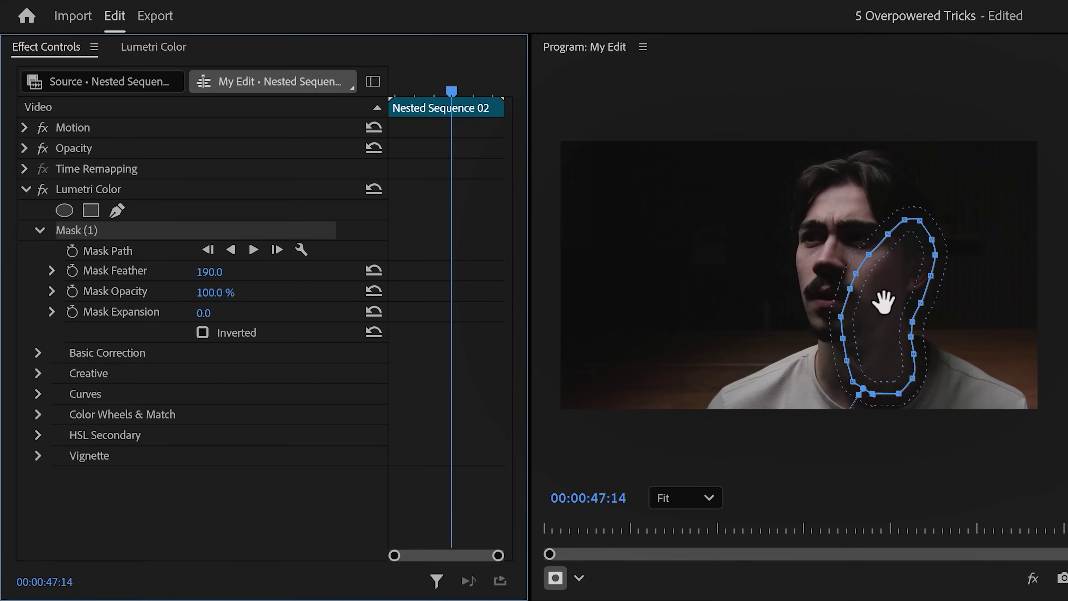
{"action": "mouse_move", "coordinate": [882, 303]}
{"action": "left_mouse_down"}
{"action": "mouse_move", "coordinate": [846, 270]}
{"action": "mouse_move", "coordinate": [875, 291]}
{"action": "left_mouse_up"}
{"action": "left_click", "coordinate": [184, 54]}
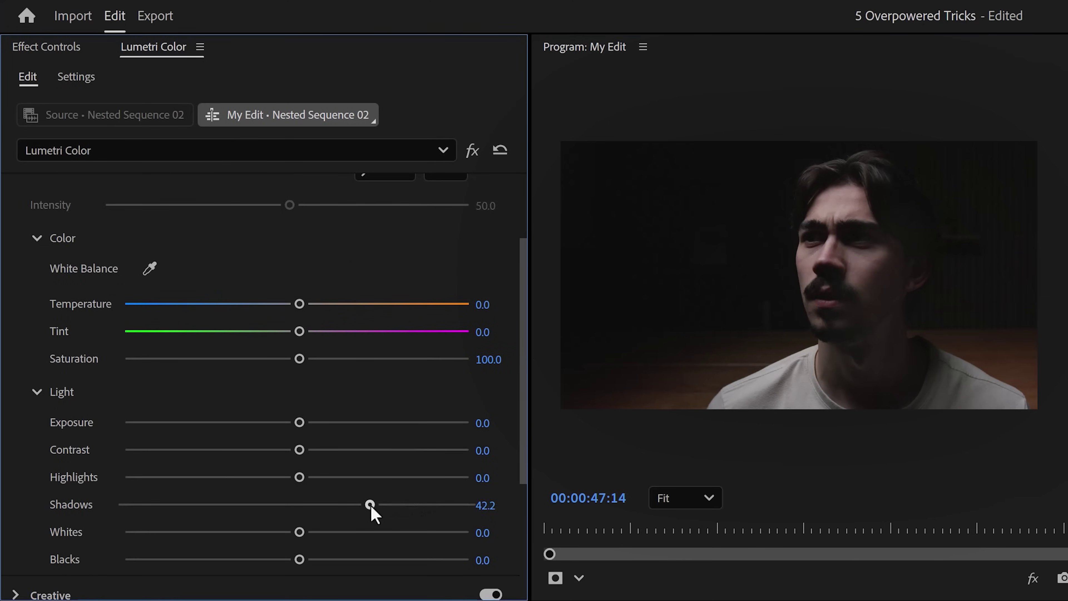
{"action": "left_click_drag", "start_coordinate": [376, 505], "coordinate": [373, 505]}
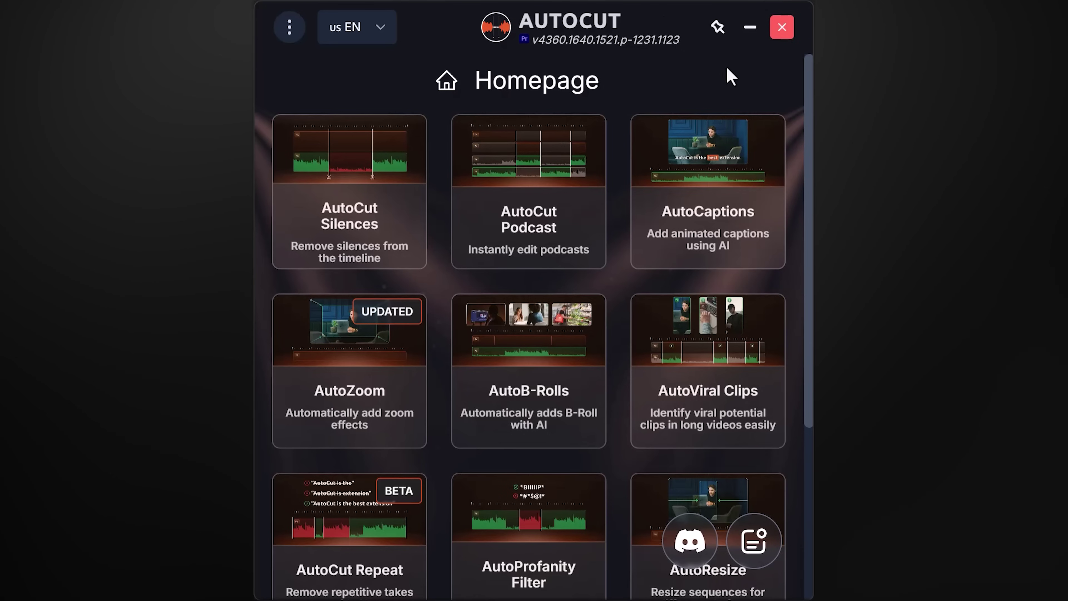
Step: Scroll the AutoCut homepage to bring the AutoZoom tool into view
{"action": "mouse_move", "coordinate": [804, 80]}
{"action": "left_mouse_down"}
{"action": "mouse_move", "coordinate": [785, 266]}
{"action": "mouse_move", "coordinate": [807, 91]}
{"action": "left_mouse_up"}
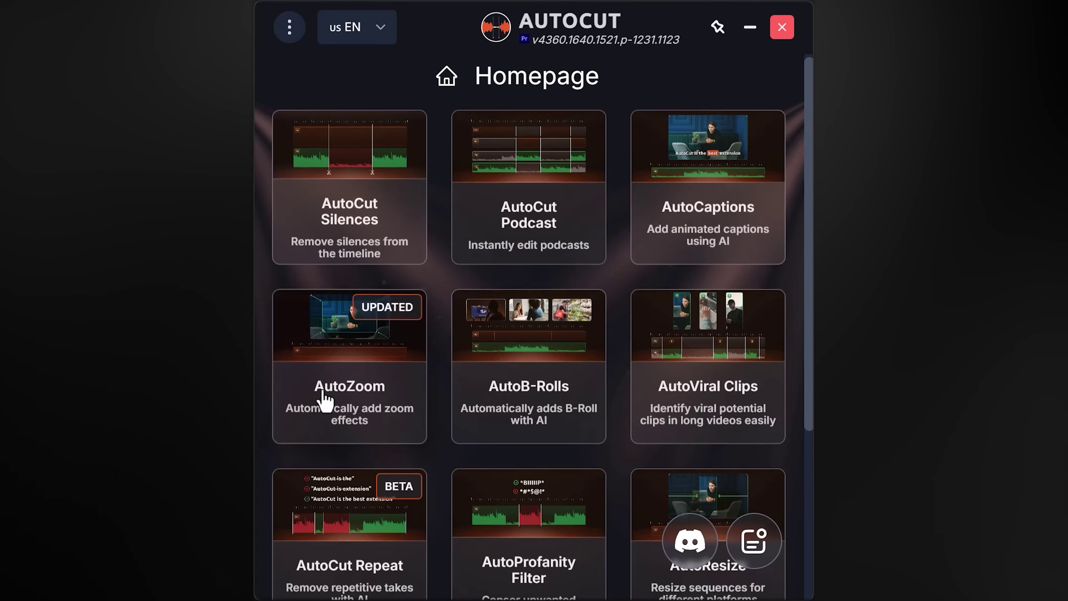
Step: Start AutoZoom and exclude audio tracks A3 and A4 from analysis
{"action": "left_click", "coordinate": [372, 408]}
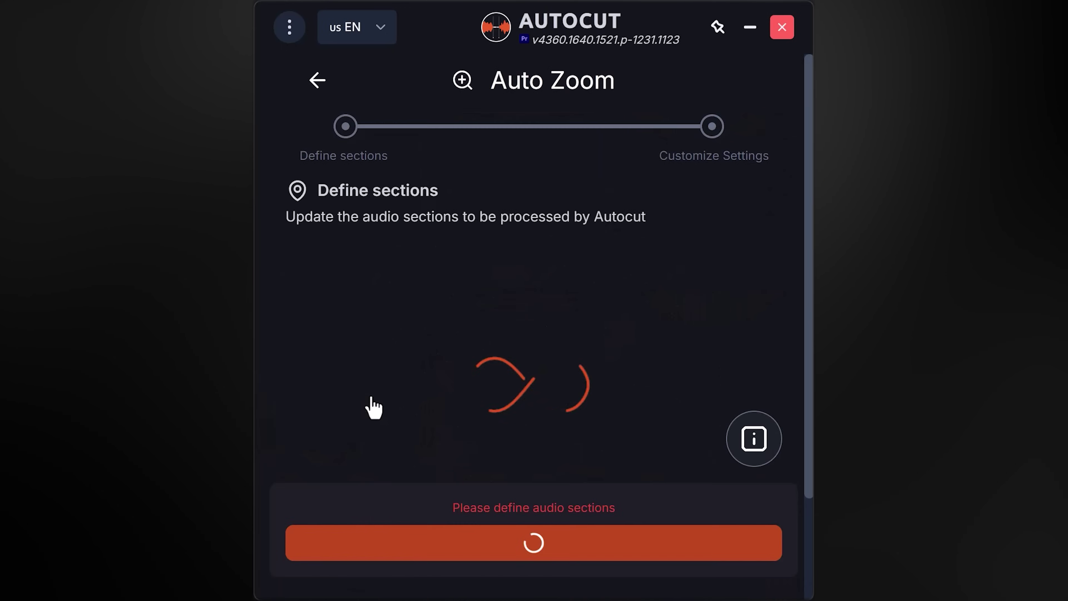
{"action": "left_click", "coordinate": [296, 440]}
{"action": "left_click", "coordinate": [296, 407]}
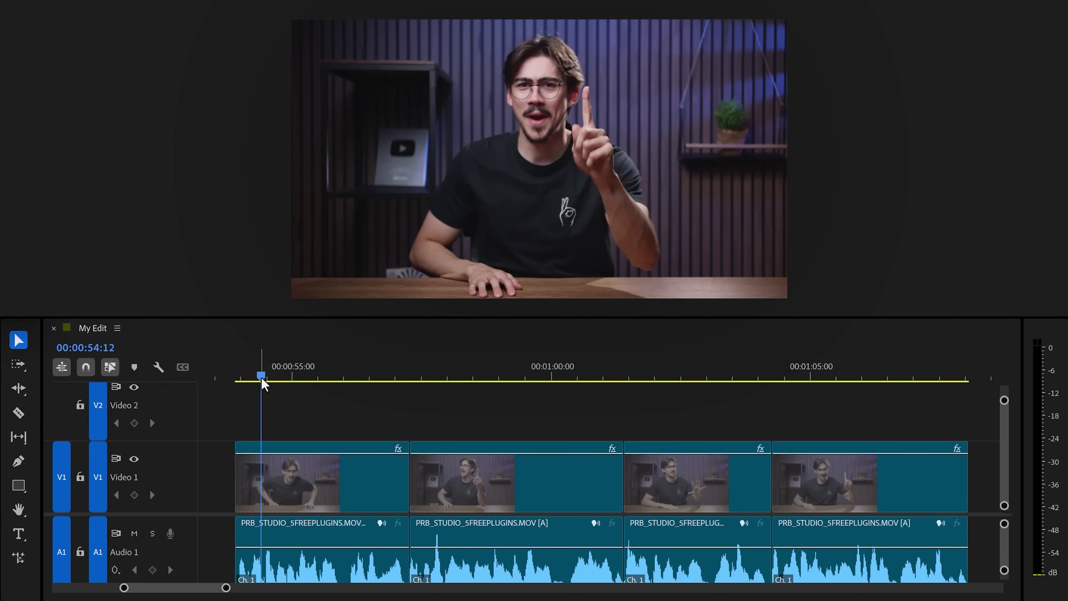
Step: Mark in and out points on the sequence, limit processing to that range and validate
{"action": "mouse_move", "coordinate": [260, 375]}
{"action": "left_mouse_down"}
{"action": "mouse_move", "coordinate": [236, 375]}
{"action": "mouse_move", "coordinate": [506, 376]}
{"action": "mouse_move", "coordinate": [972, 350]}
{"action": "mouse_move", "coordinate": [778, 371]}
{"action": "mouse_move", "coordinate": [280, 374]}
{"action": "left_mouse_up"}
{"action": "key", "text": "i"}
{"action": "key", "text": "o"}
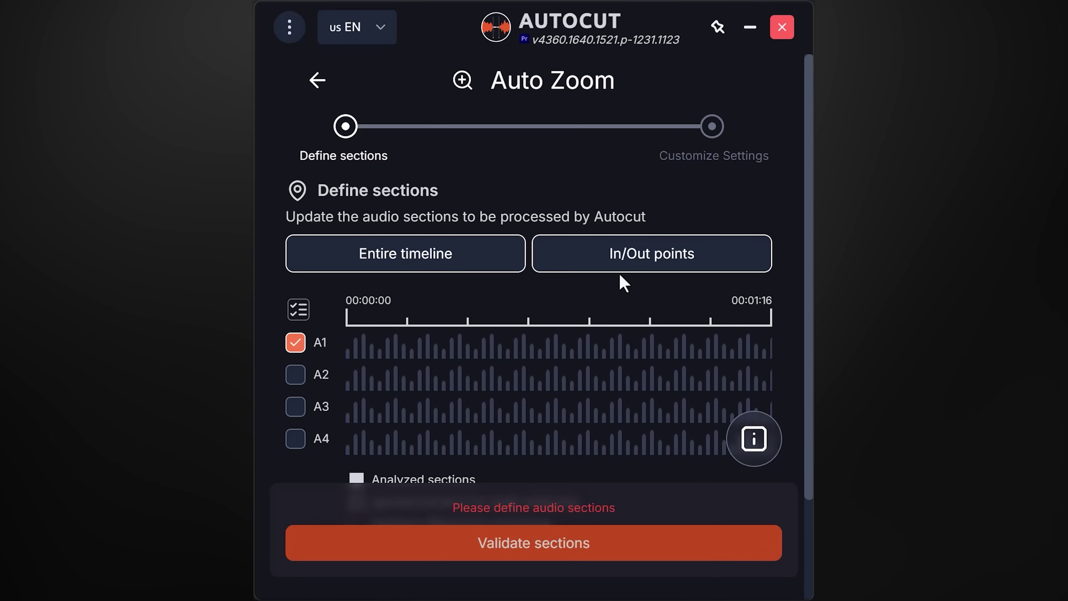
{"action": "left_click", "coordinate": [632, 256]}
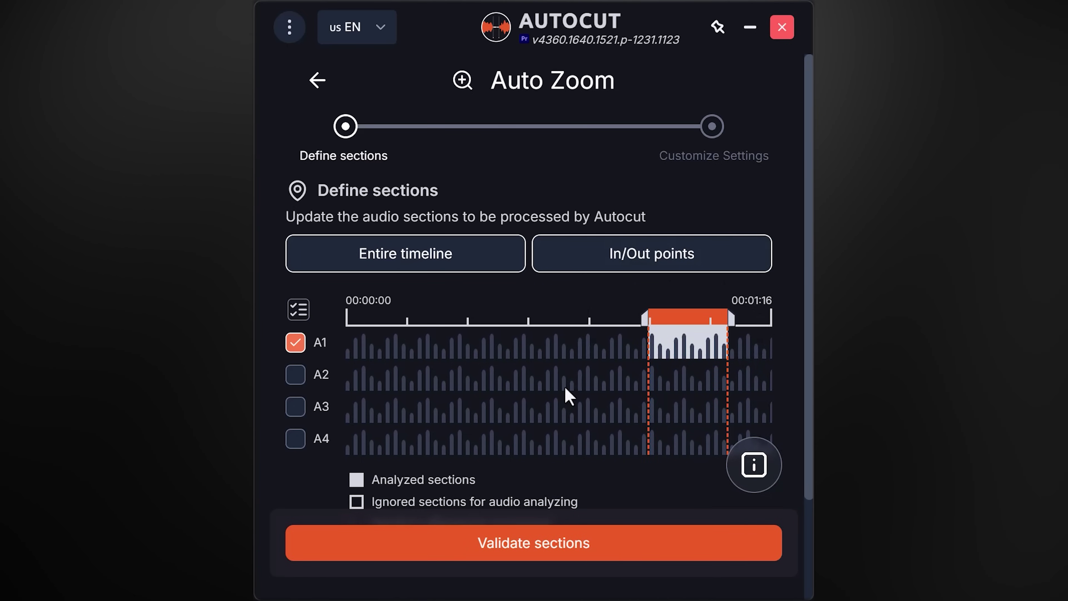
{"action": "left_click", "coordinate": [552, 552]}
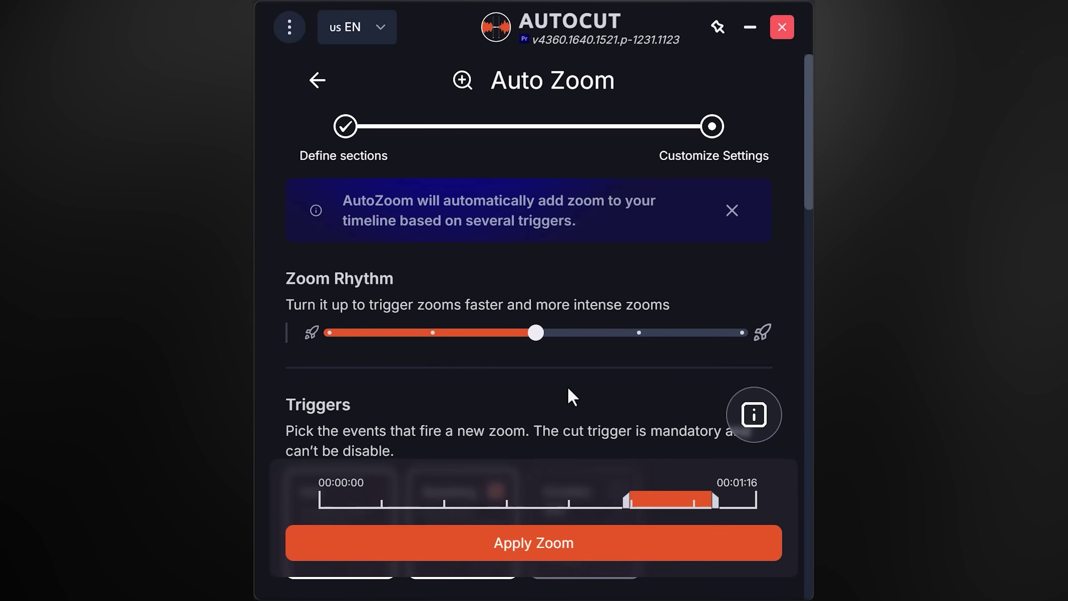
Step: Lower the Zoom Rhythm and leave emotion-based zoom triggers switched off
{"action": "mouse_move", "coordinate": [538, 337]}
{"action": "left_mouse_down"}
{"action": "mouse_move", "coordinate": [349, 345]}
{"action": "mouse_move", "coordinate": [744, 339]}
{"action": "mouse_move", "coordinate": [542, 334]}
{"action": "left_mouse_up"}
{"action": "left_click_drag", "start_coordinate": [806, 181], "coordinate": [800, 266]}
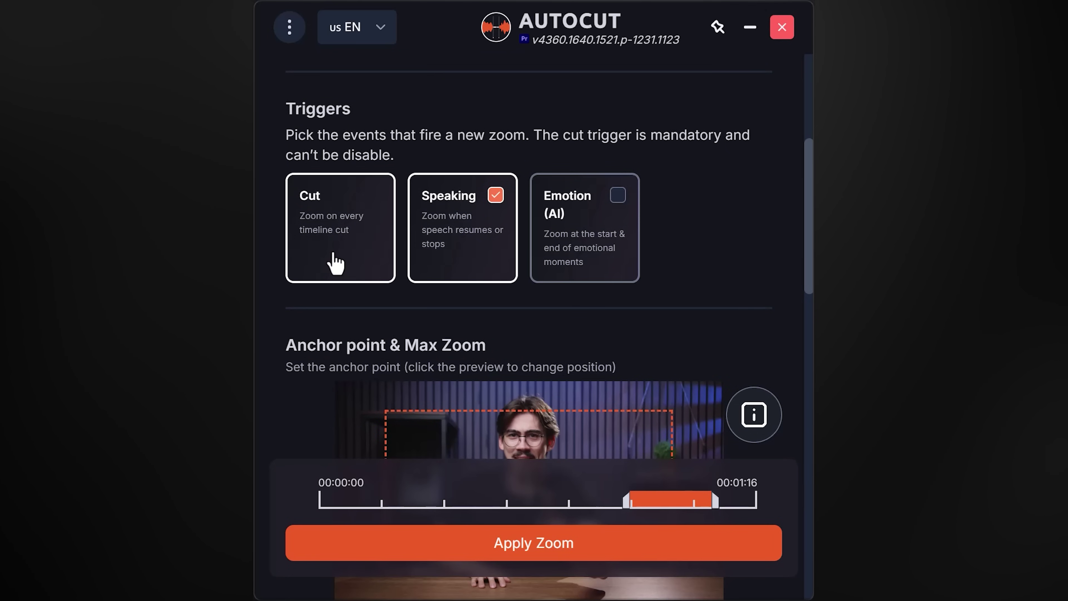
{"action": "left_click", "coordinate": [584, 270]}
{"action": "left_click", "coordinate": [584, 269]}
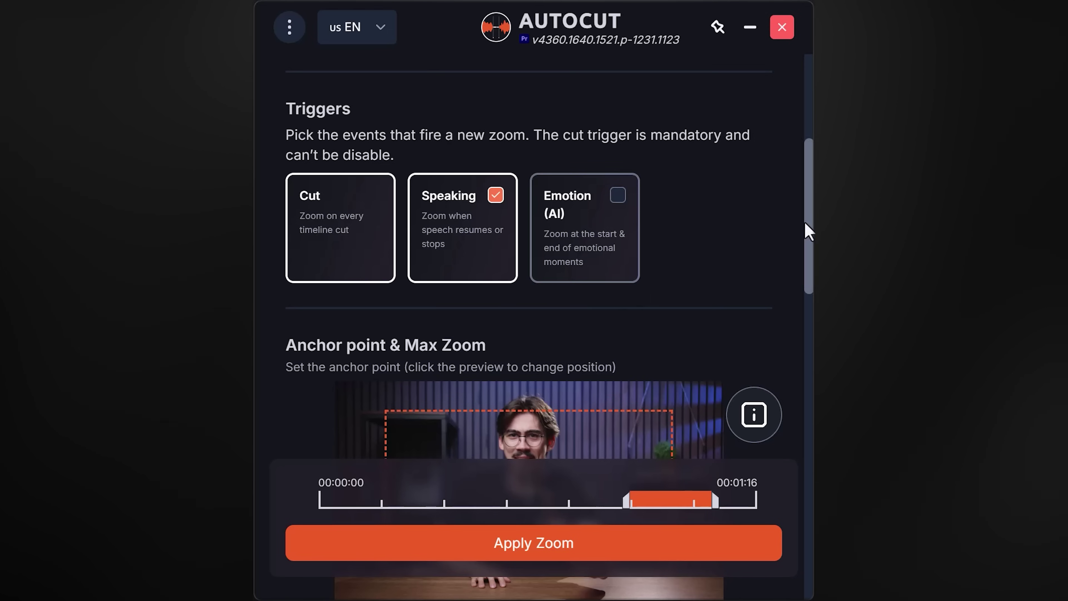
{"action": "left_click_drag", "start_coordinate": [807, 220], "coordinate": [803, 278]}
Step: Anchor the zoom frame on the speaker's face in the preview
{"action": "left_click", "coordinate": [527, 266]}
{"action": "left_click_drag", "start_coordinate": [527, 266], "coordinate": [527, 259]}
{"action": "left_click_drag", "start_coordinate": [810, 253], "coordinate": [806, 283]}
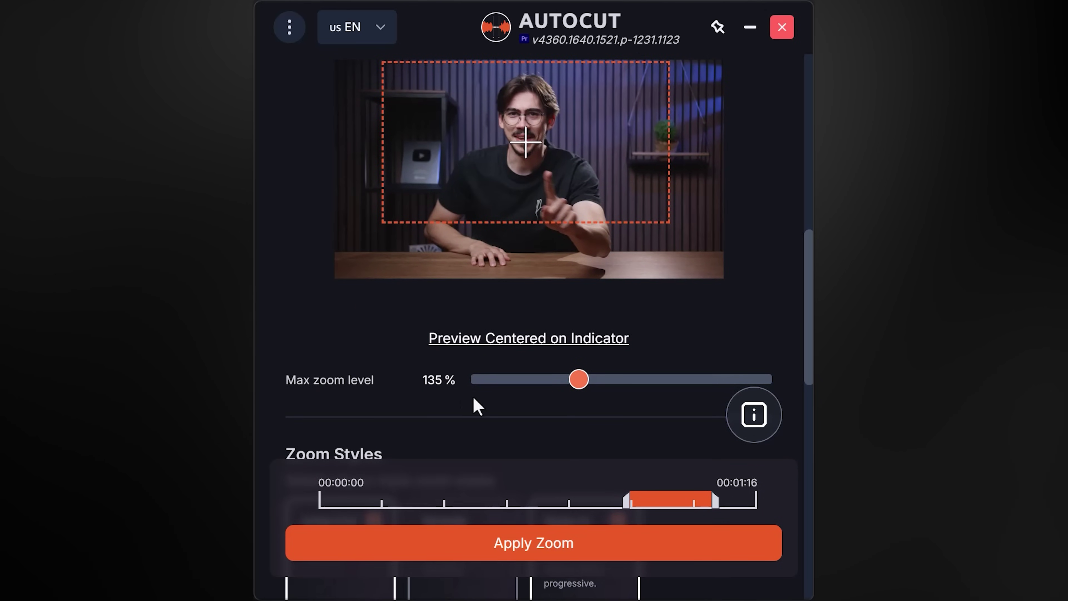
{"action": "left_click_drag", "start_coordinate": [806, 298], "coordinate": [806, 377]}
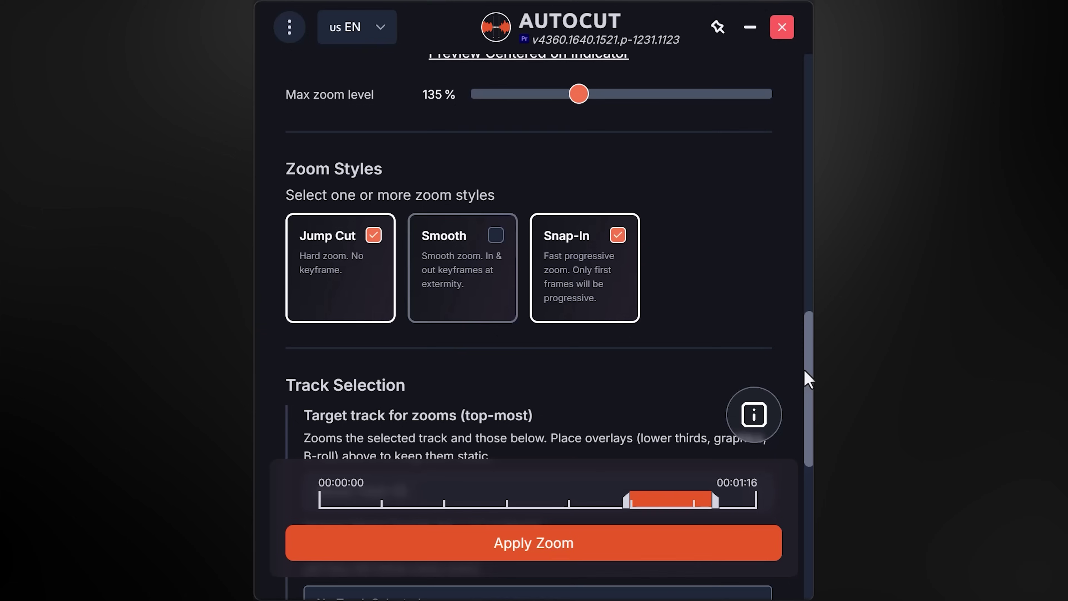
Step: Drop the Snap-In style for Jump Cut zooms only, targeting Above Track V1
{"action": "left_click", "coordinate": [605, 320]}
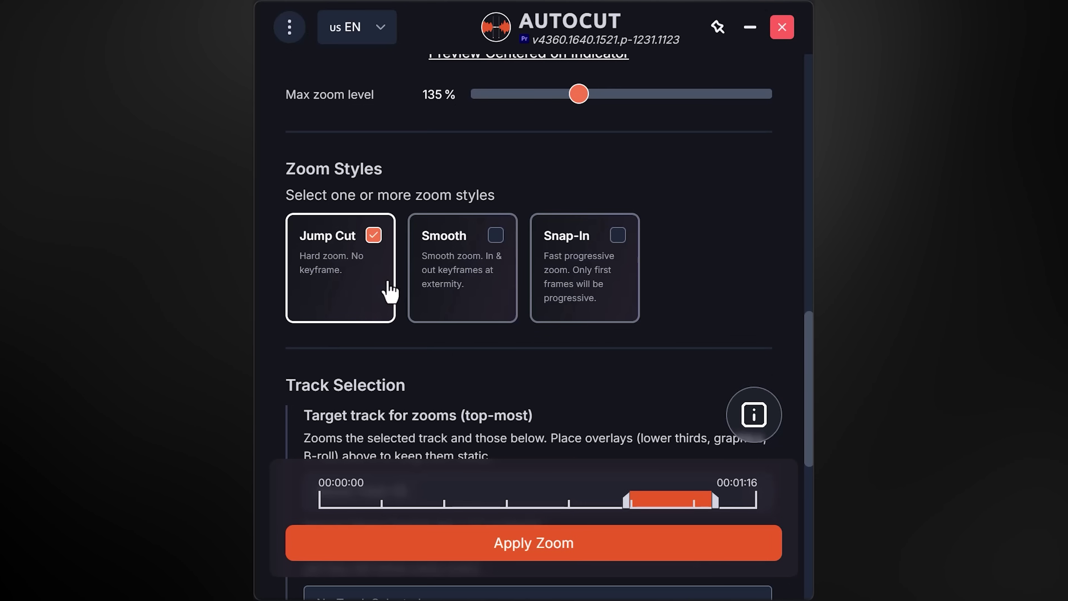
{"action": "scroll", "coordinate": [686, 268], "scroll_direction": "down", "scroll_amount": 6}
{"action": "left_click", "coordinate": [677, 251]}
{"action": "left_click", "coordinate": [667, 272]}
{"action": "scroll", "coordinate": [770, 449], "scroll_direction": "down", "scroll_amount": 4}
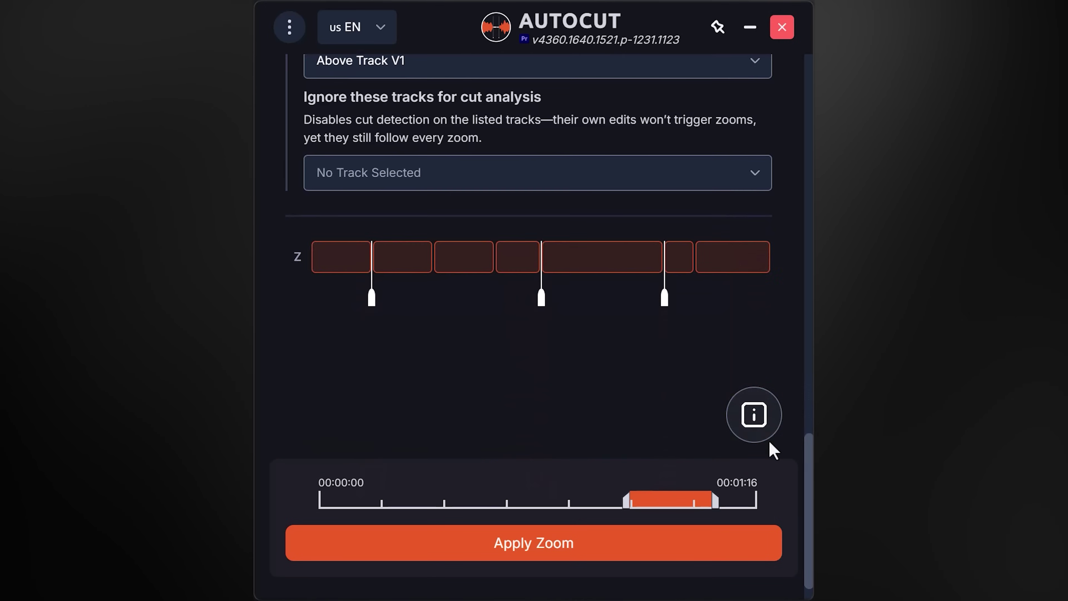
Step: Apply the zooms so AutoCut places zoom adjustment layers on track V2
{"action": "left_click", "coordinate": [534, 543]}
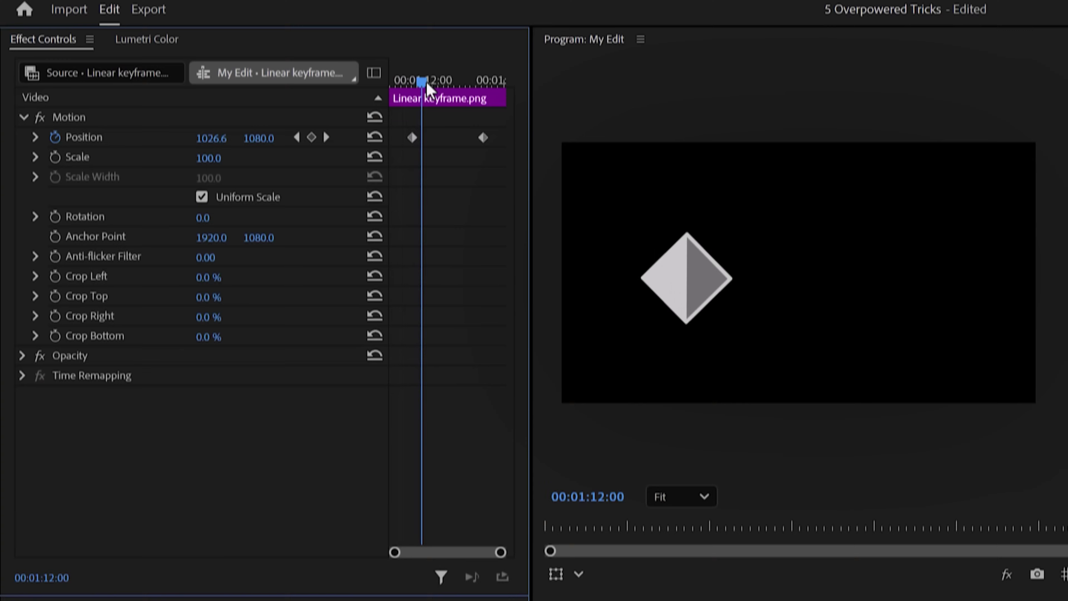
Step: Scrub through the Linear keyframe.png Position keyframes and reveal the Position velocity graph
{"action": "left_click_drag", "start_coordinate": [426, 82], "coordinate": [466, 82]}
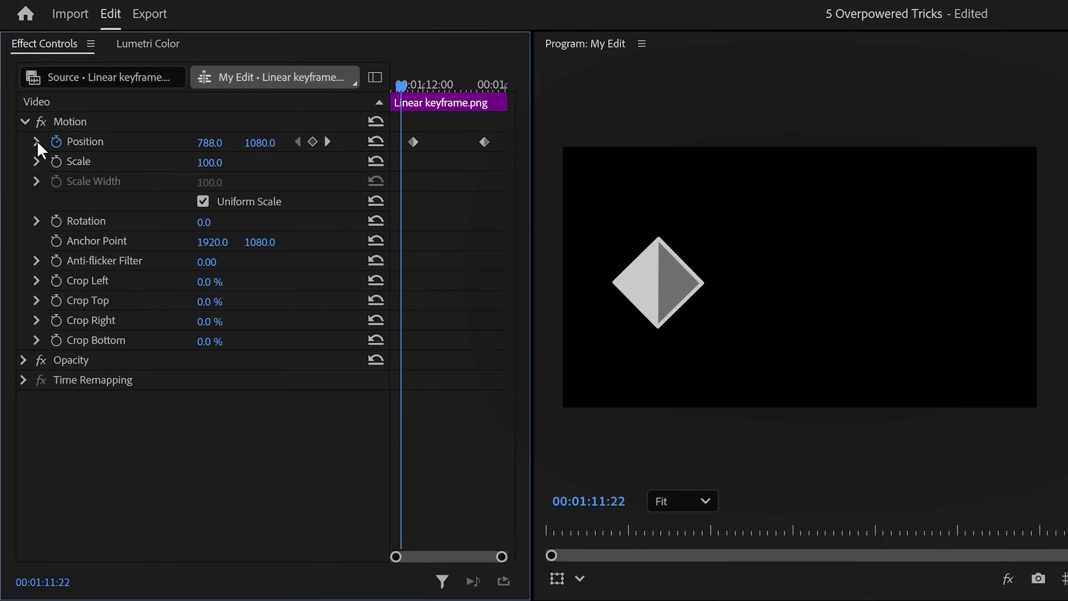
{"action": "left_click", "coordinate": [37, 142]}
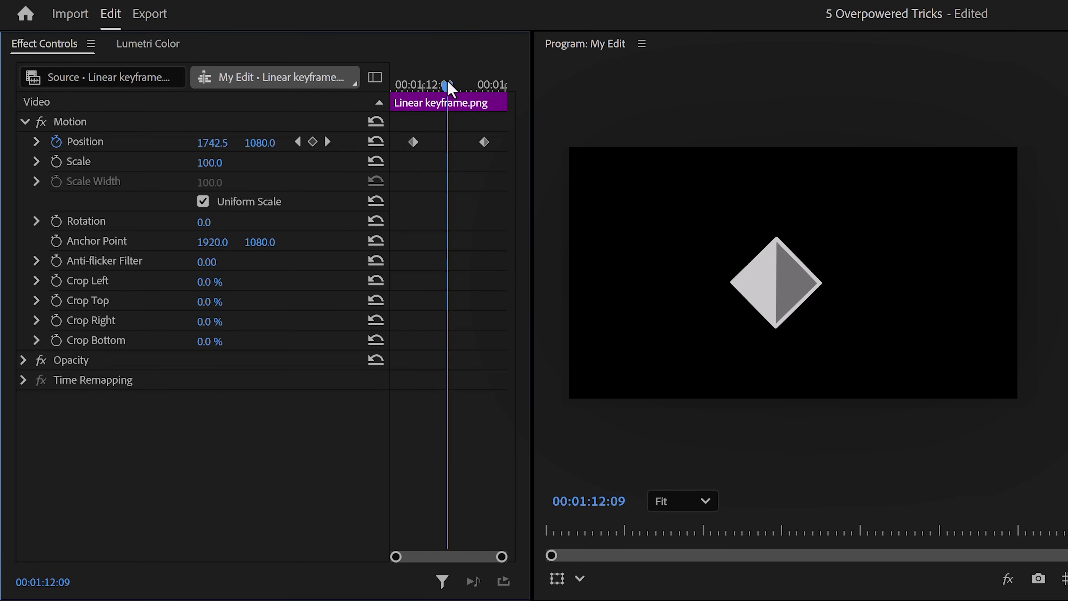
Step: Give the first Position keyframe Ease Out and the second Ease In, then show the Position velocity curve
{"action": "right_click", "coordinate": [419, 143]}
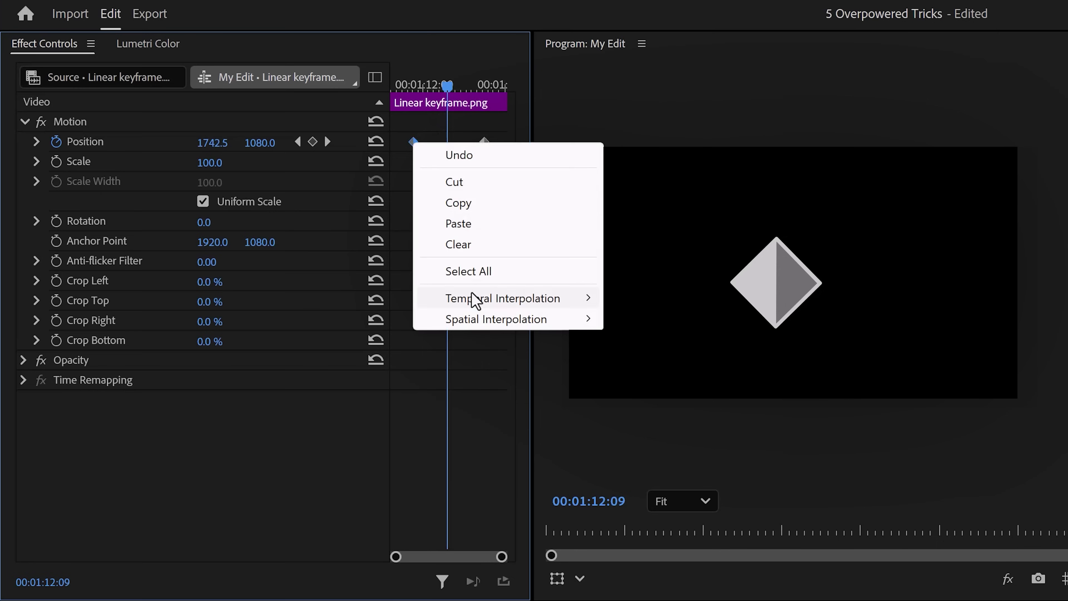
{"action": "mouse_move", "coordinate": [474, 302]}
{"action": "left_click", "coordinate": [650, 430]}
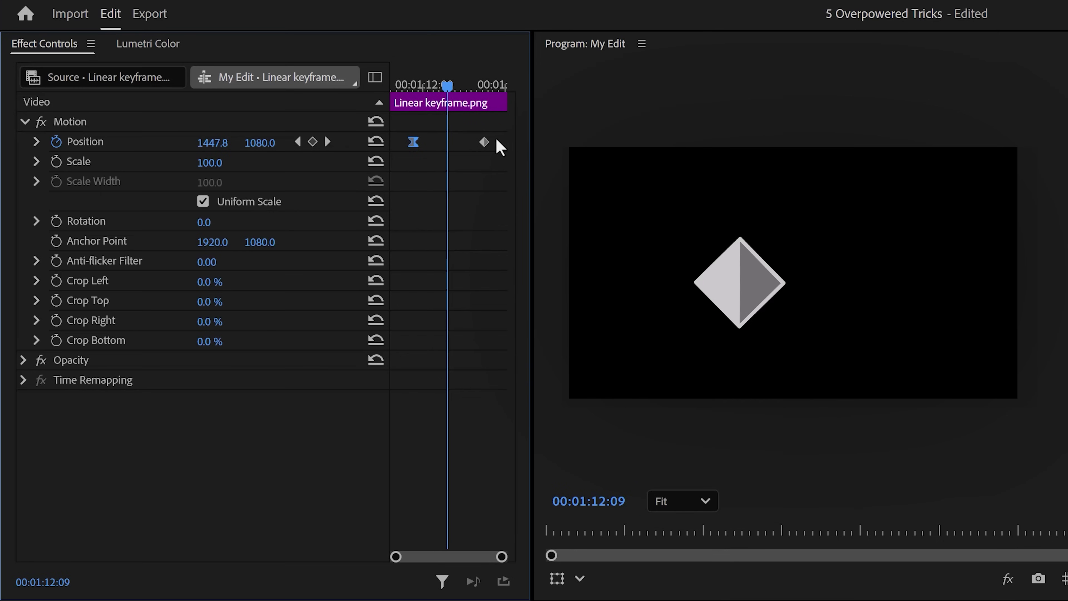
{"action": "right_click", "coordinate": [485, 142]}
{"action": "mouse_move", "coordinate": [619, 297]}
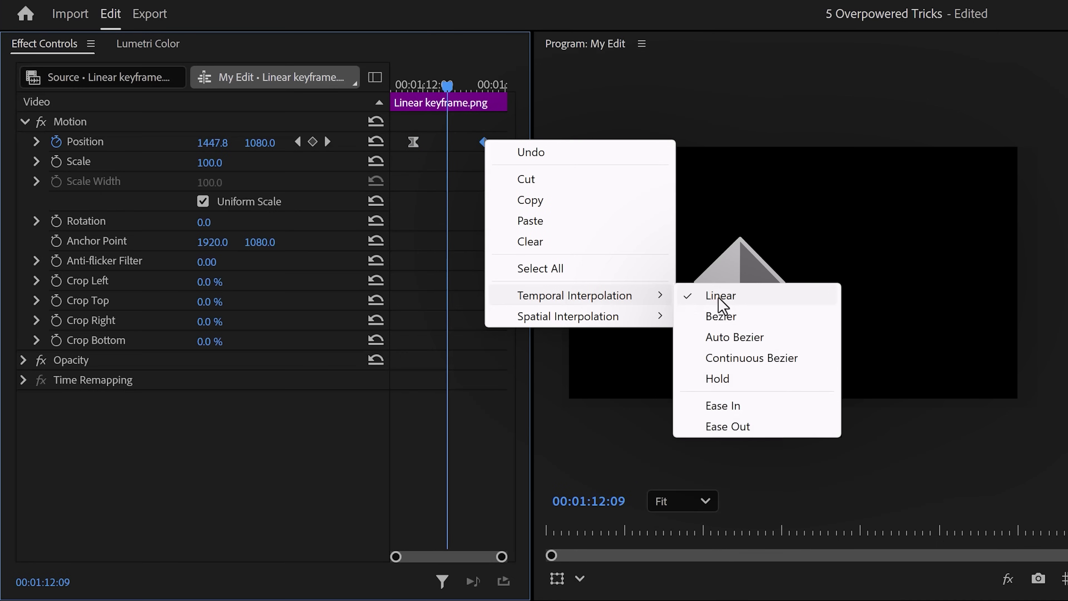
{"action": "left_click", "coordinate": [722, 405]}
{"action": "left_click", "coordinate": [415, 88]}
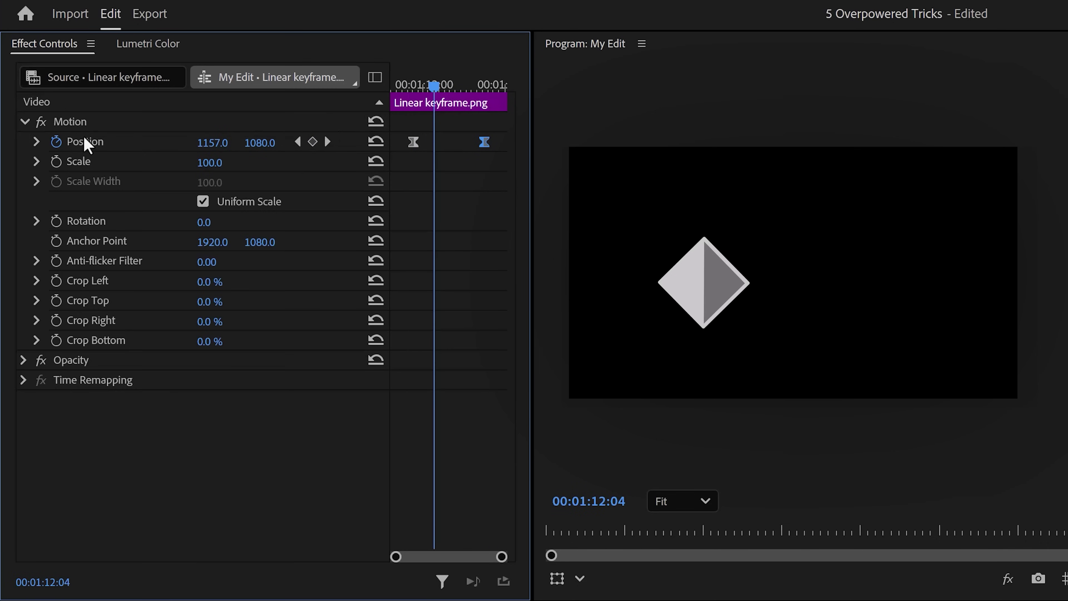
{"action": "left_click", "coordinate": [37, 142]}
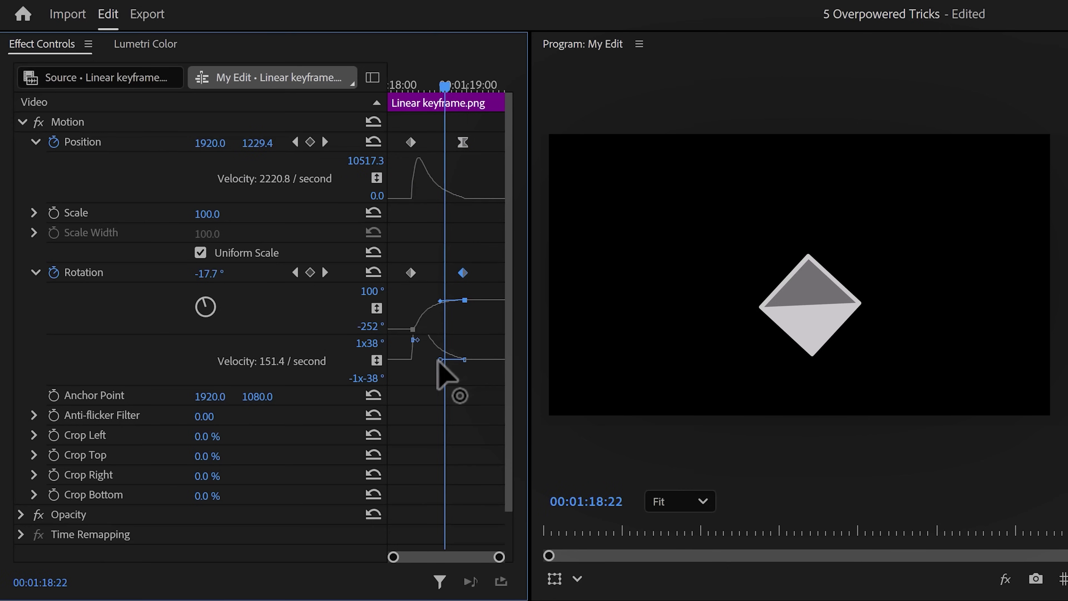
Step: Play back the eased diamond animation and marquee-select the 28f keyframes on the speed graph
{"action": "key", "text": "space"}
{"action": "key", "text": "space"}
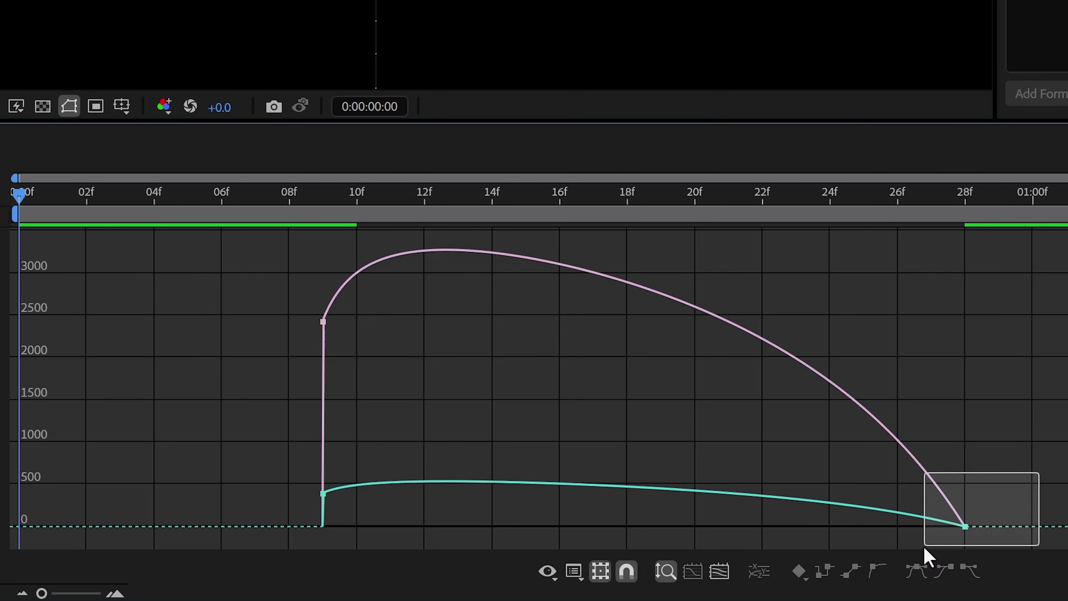
{"action": "left_click_drag", "start_coordinate": [925, 548], "coordinate": [739, 527]}
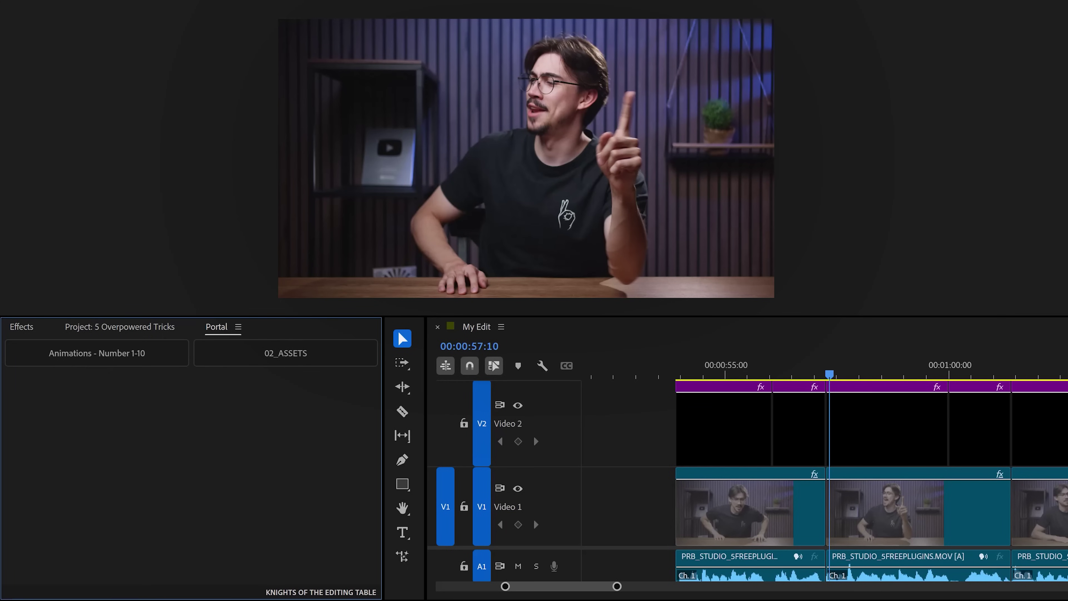
Step: Drop the MUSIC folder from the file browser into the Portal panel as a third entry
{"action": "left_click_drag", "start_coordinate": [1066, 412], "coordinate": [177, 432]}
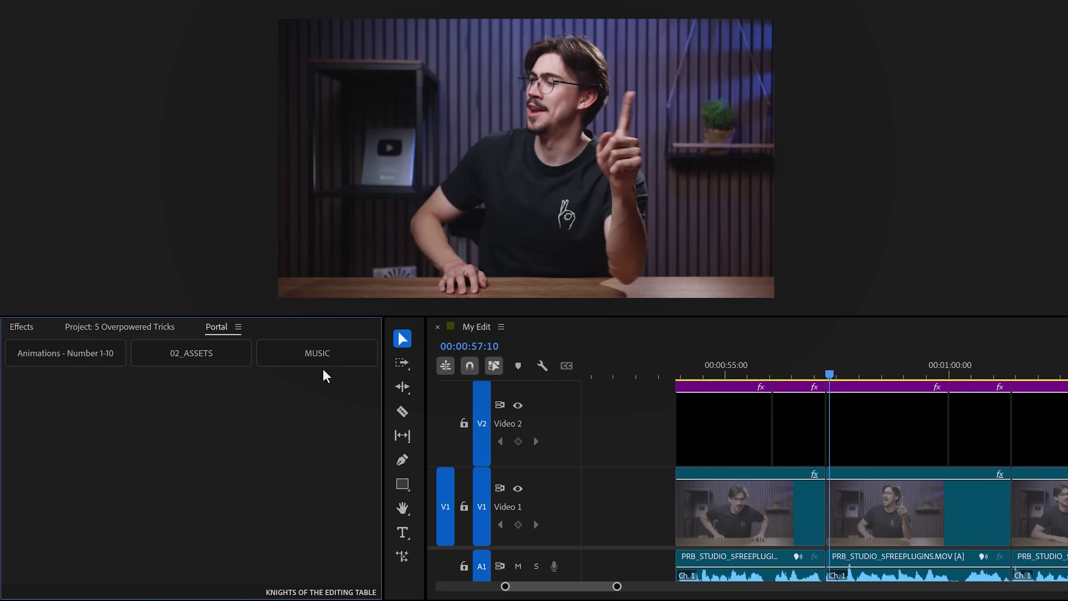